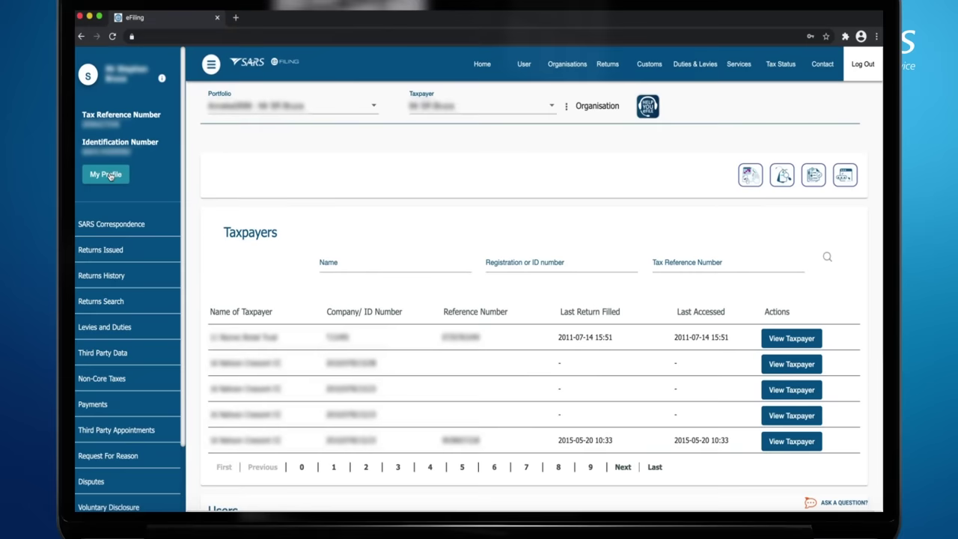
- Search the organisation portfolio by the company's tax reference number and make that company the active taxpayer
click(110, 175)
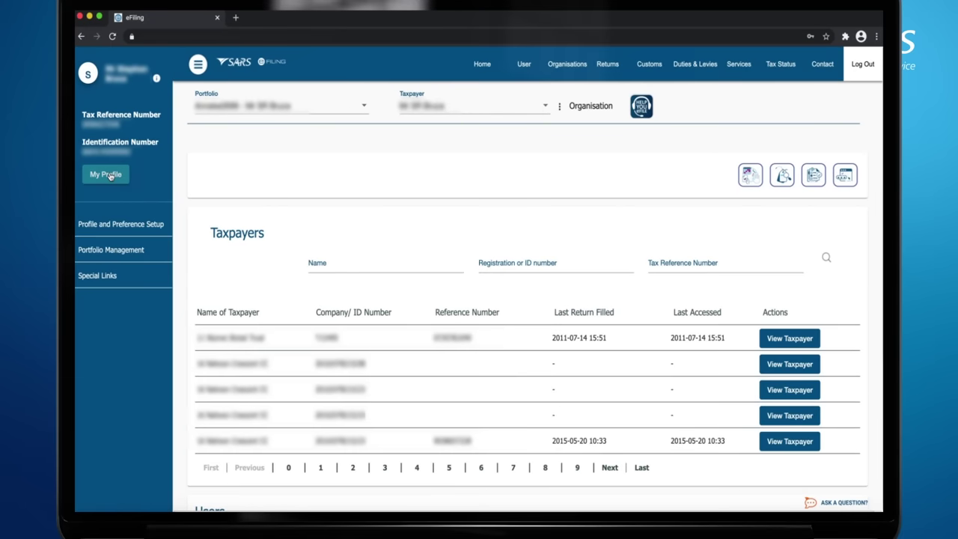
click(112, 250)
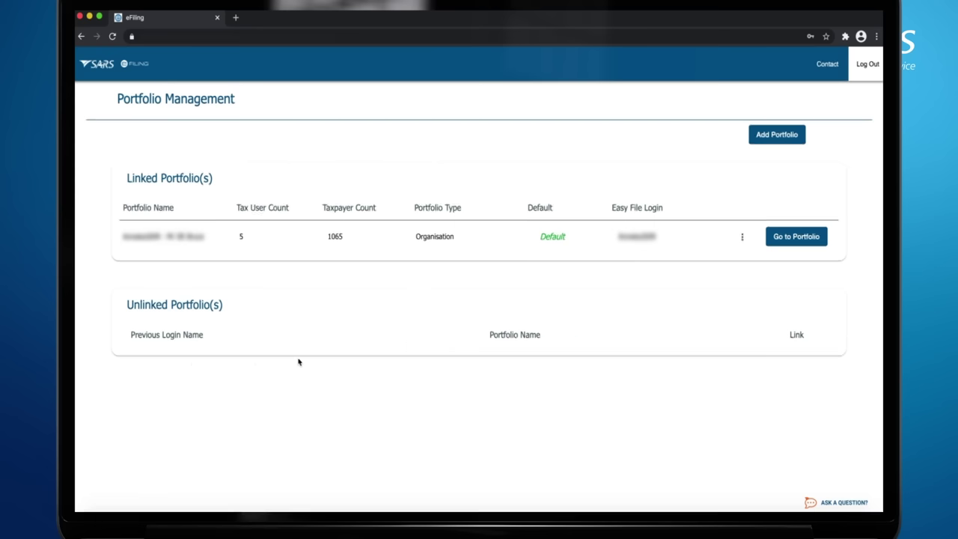
click(796, 236)
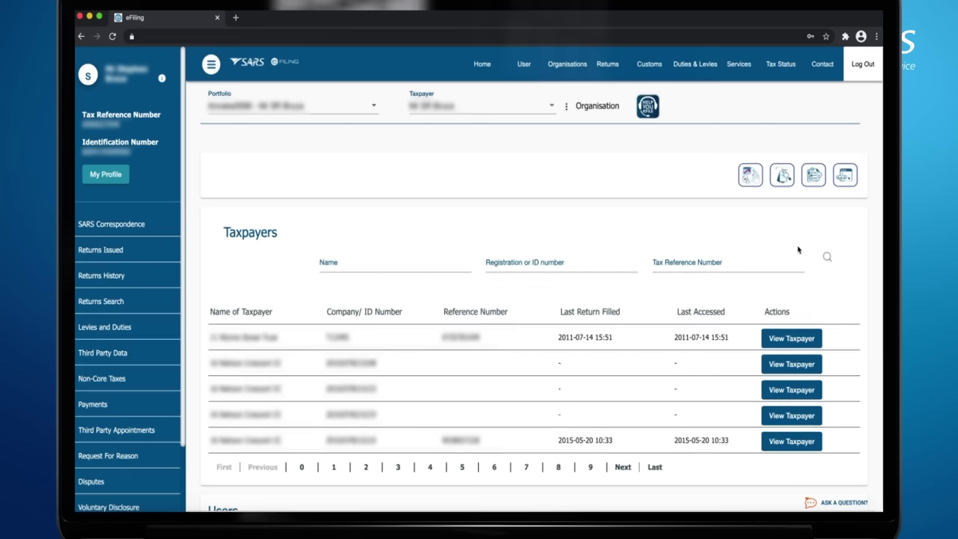
click(797, 251)
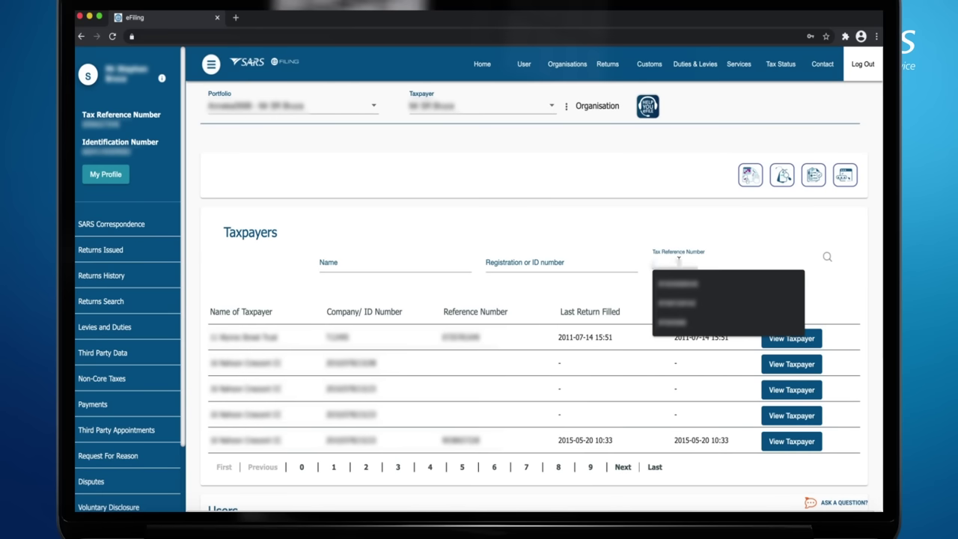
text(0123)
click(827, 257)
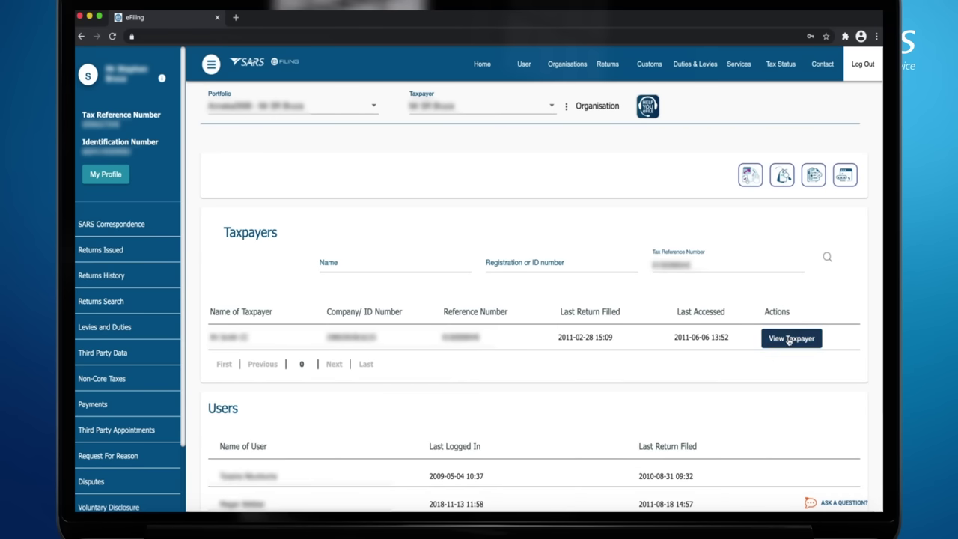
click(791, 338)
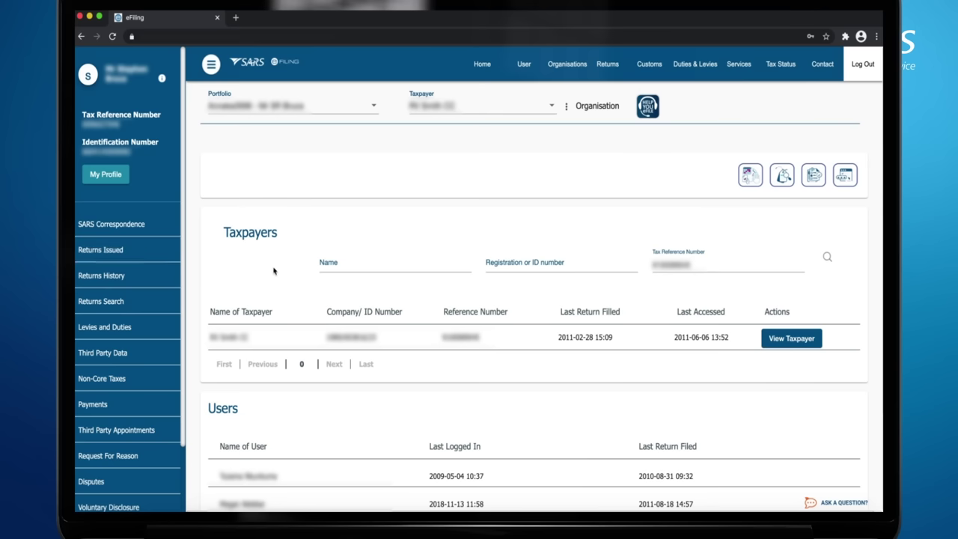
- Request the 2019 income tax return from the company's issued income tax returns
click(118, 256)
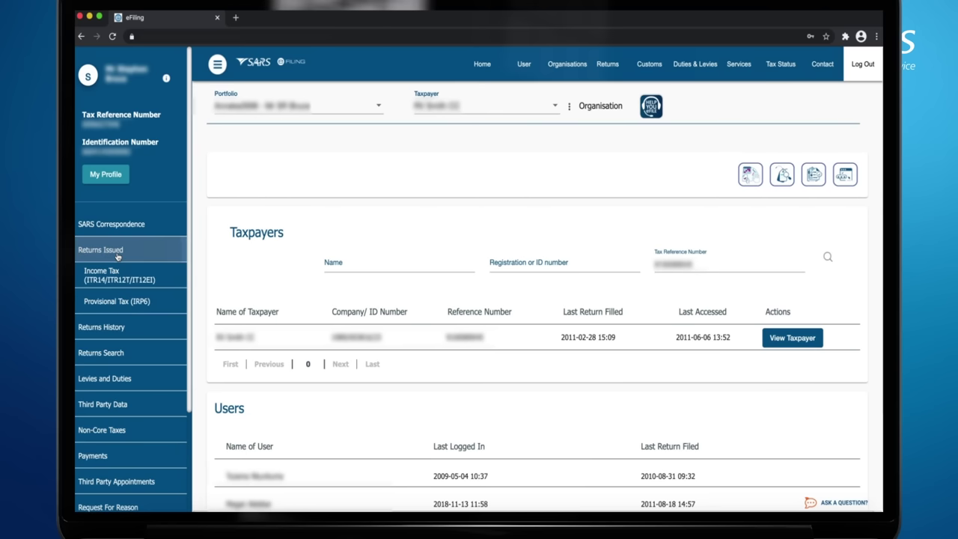
click(111, 275)
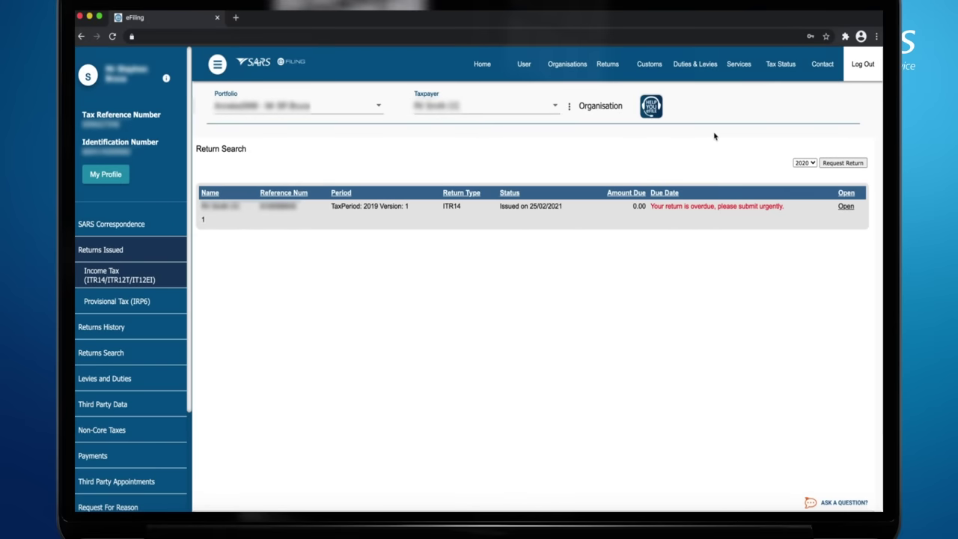
click(811, 164)
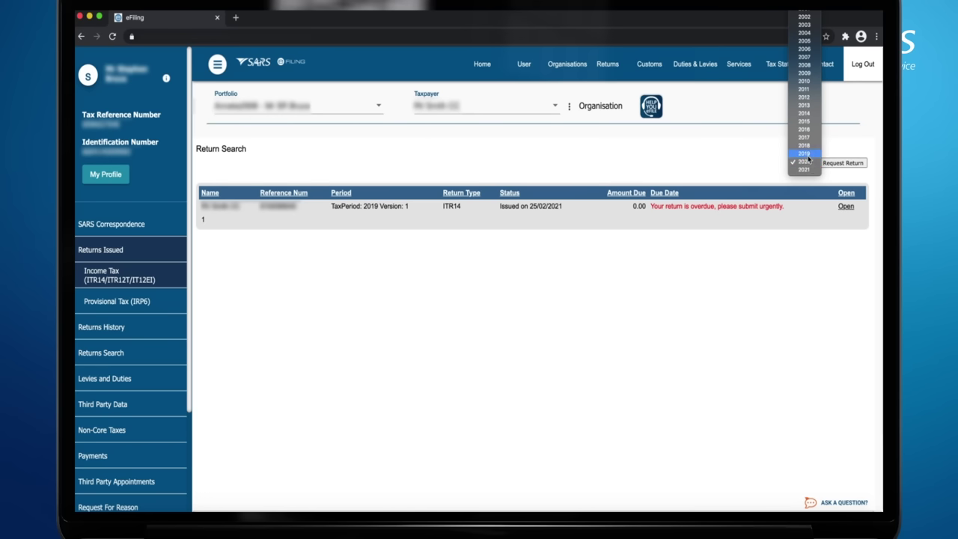
click(804, 153)
click(840, 164)
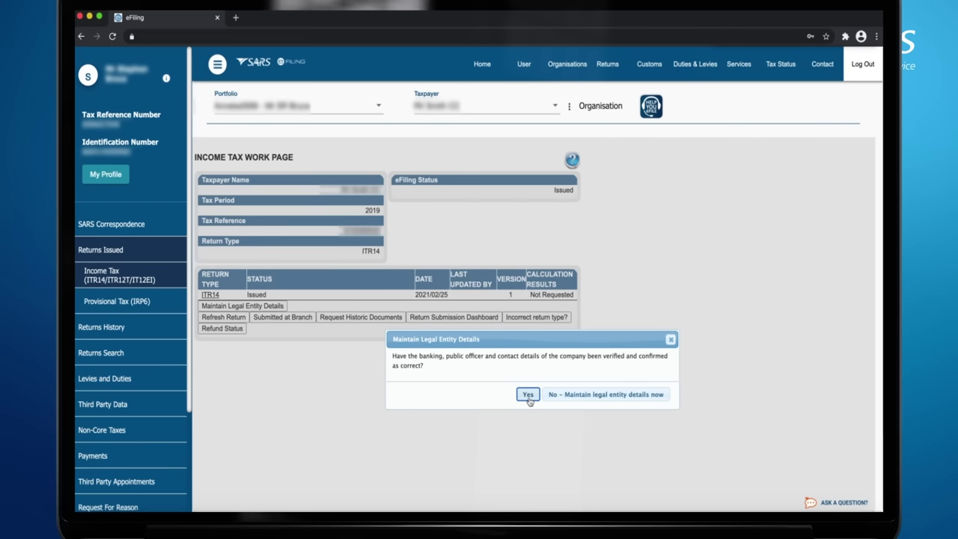
- Confirm the company's legal entity details are correct and open the 2019 ITR14 form
click(55, 395)
click(528, 398)
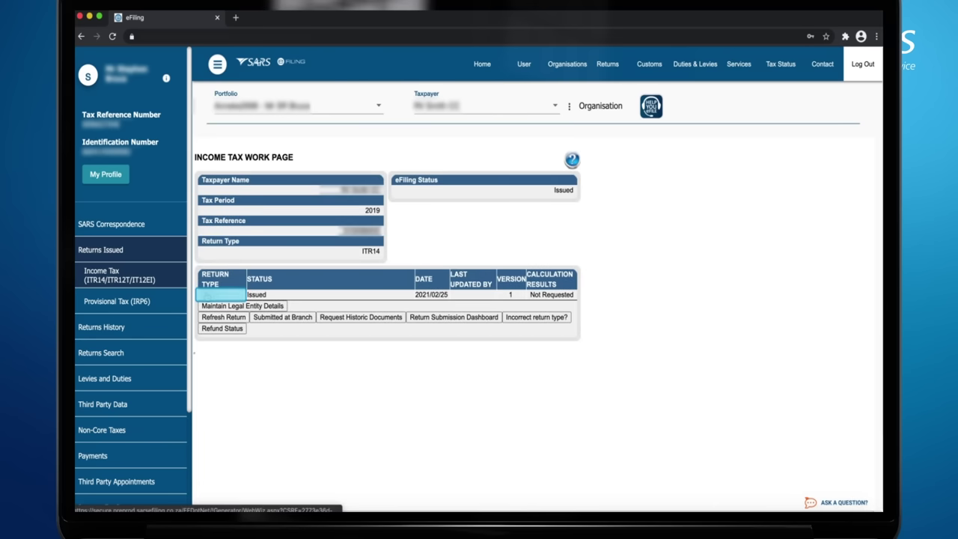
click(209, 295)
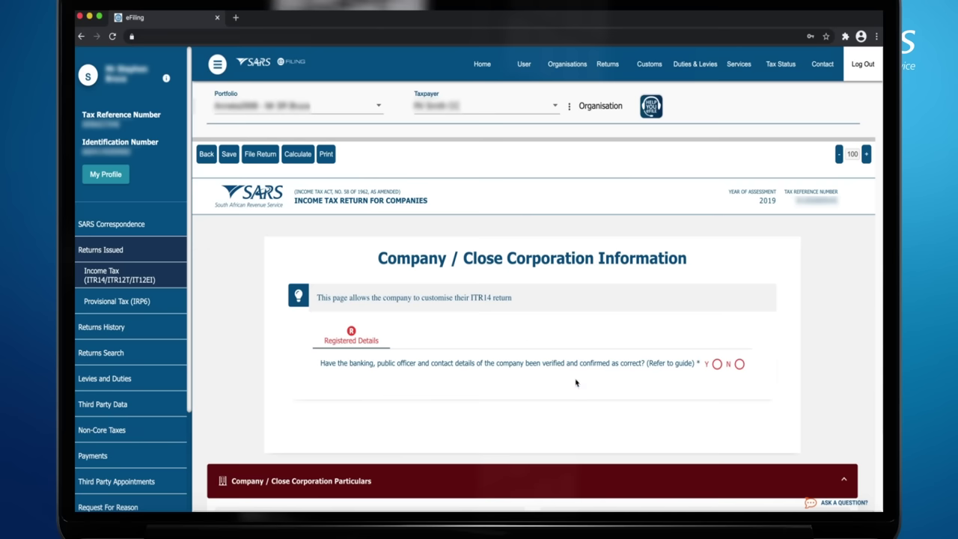
- Answer Yes to registered details and dormant, then No to VDP, s12R and customs registration
click(717, 364)
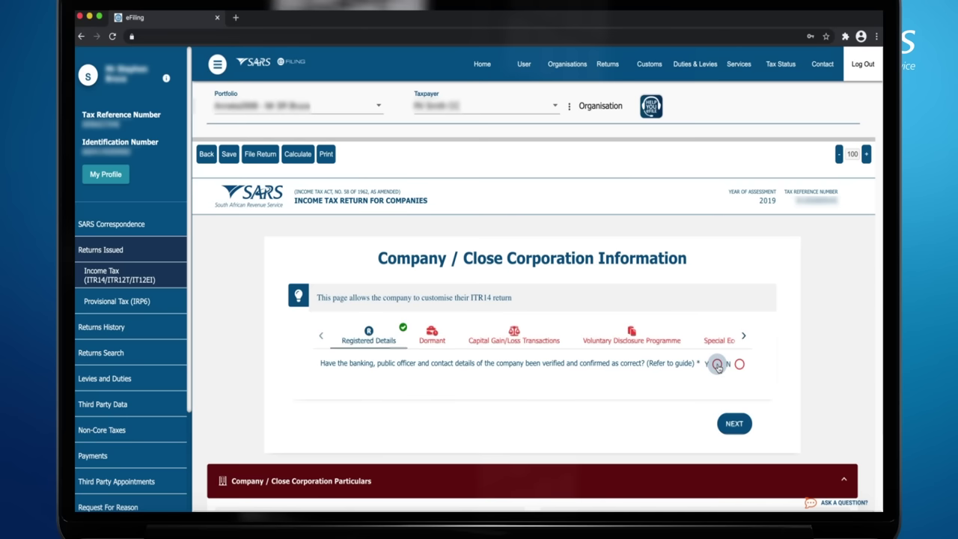
click(734, 425)
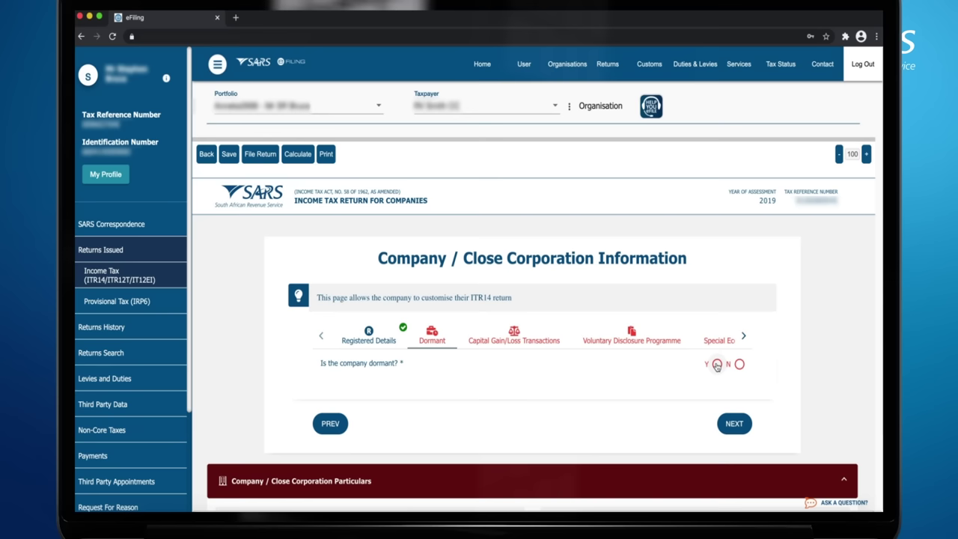
click(716, 365)
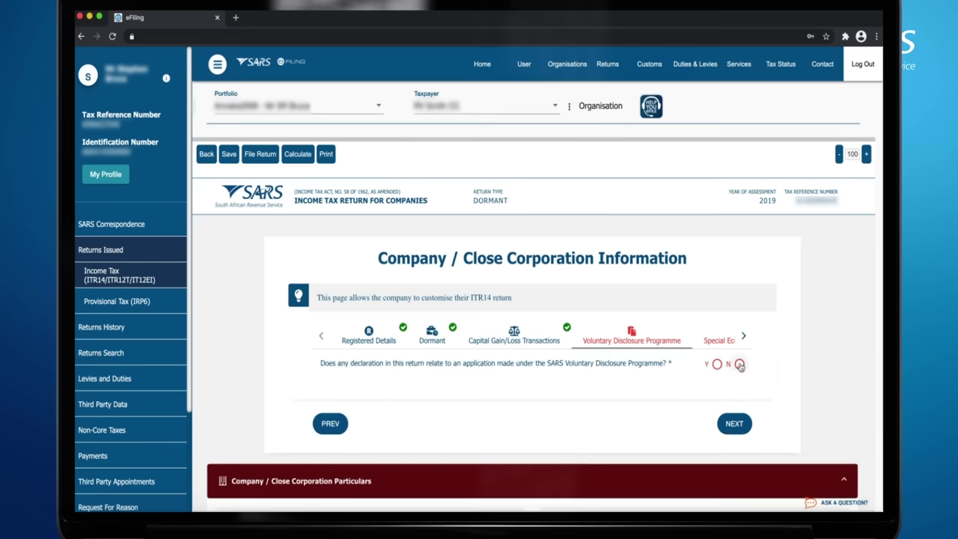
click(740, 363)
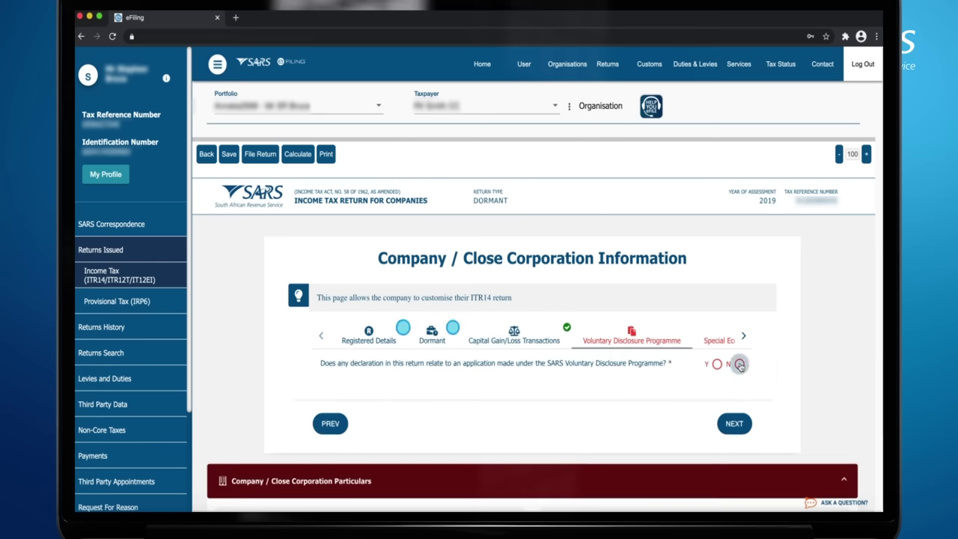
click(734, 423)
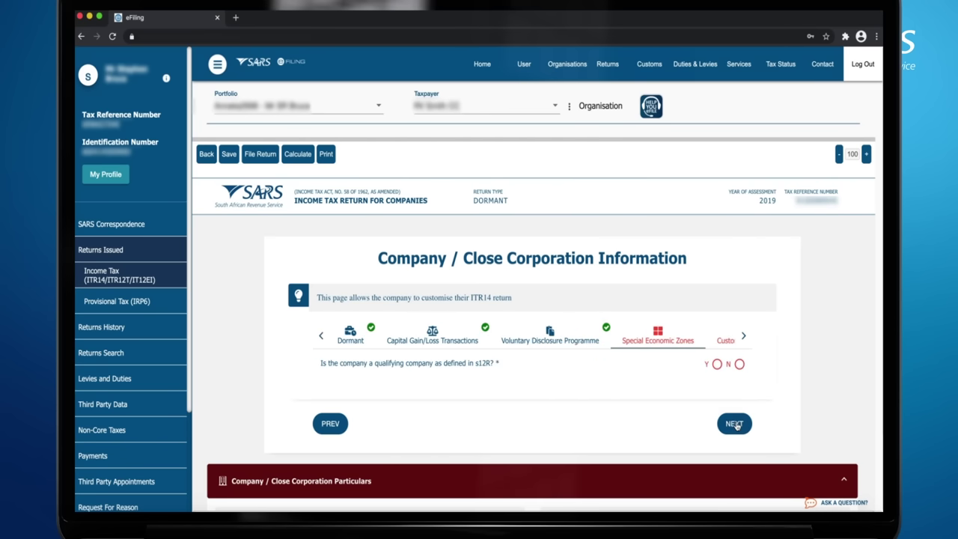
click(739, 364)
click(737, 423)
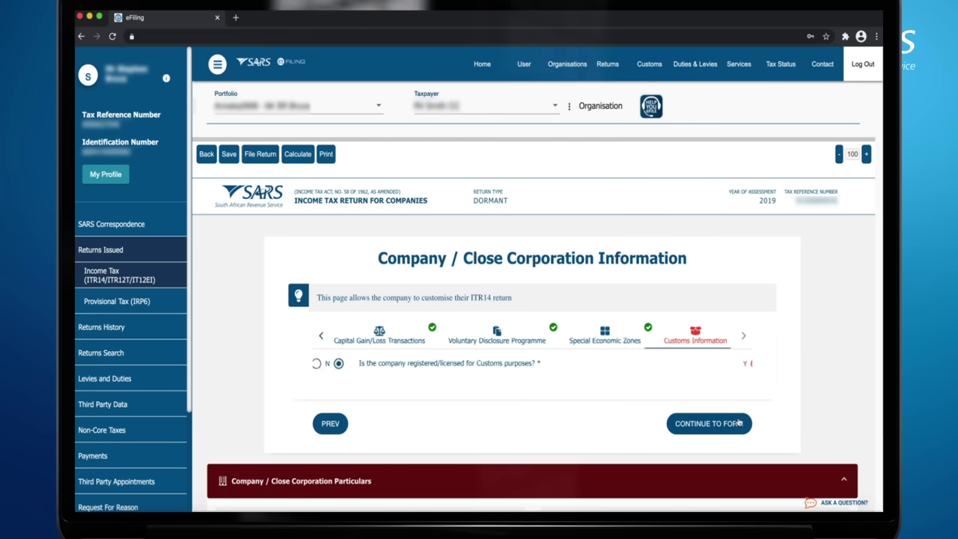
click(740, 365)
- Set dormancy reason to Never traded and answer No to the nominee and contract questions
click(717, 430)
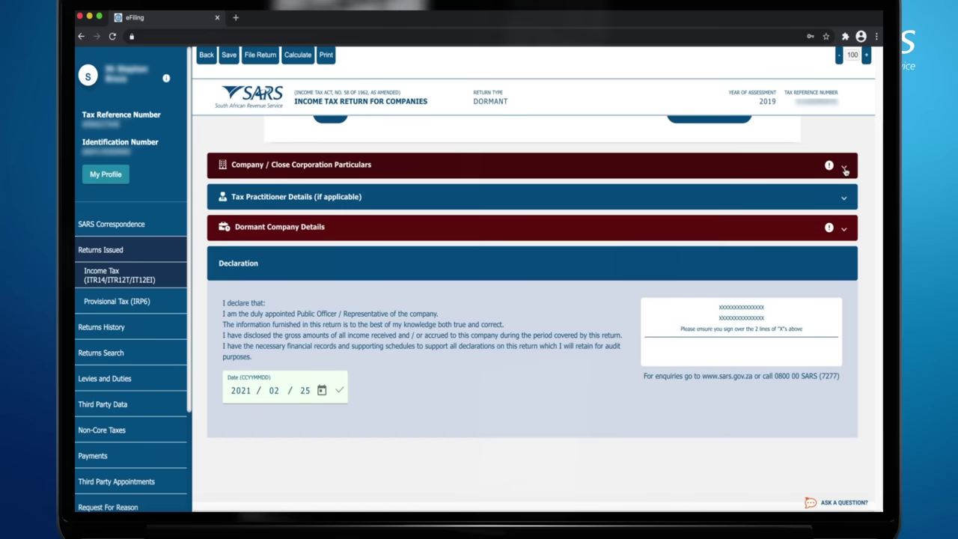
click(830, 166)
mouse_move(829, 166)
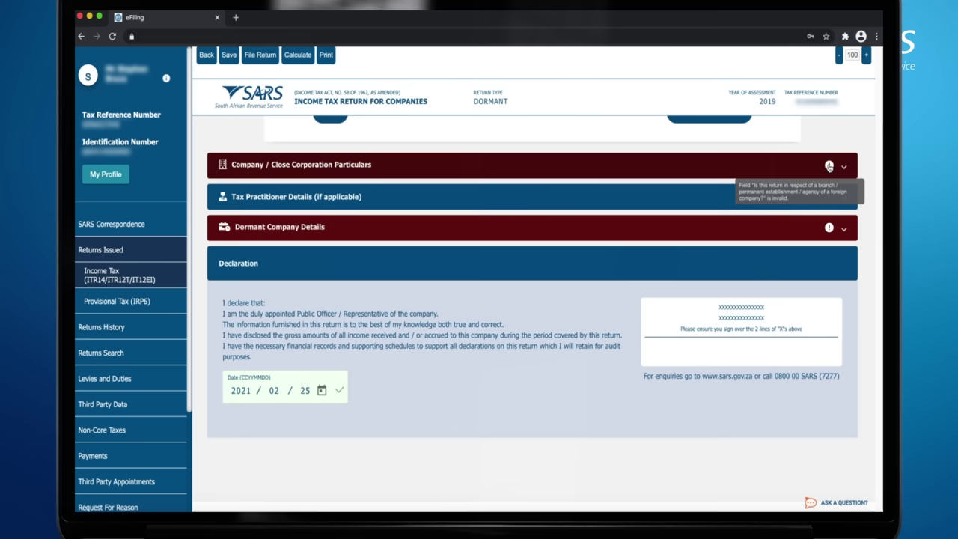
click(829, 166)
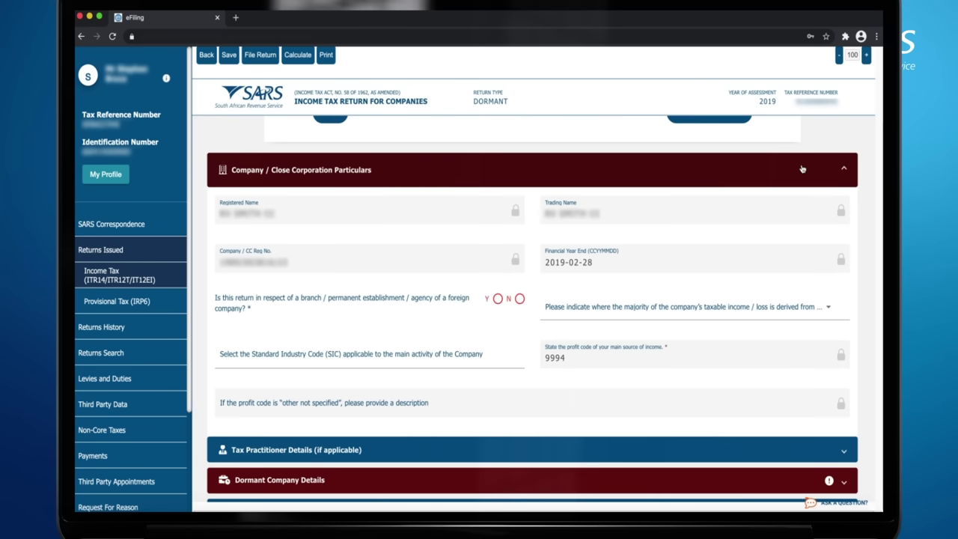
click(802, 169)
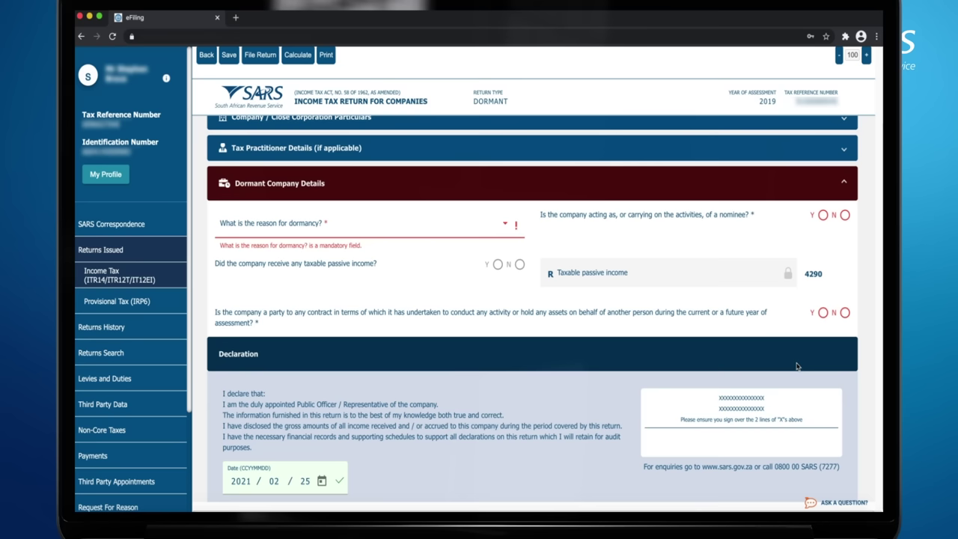
click(845, 312)
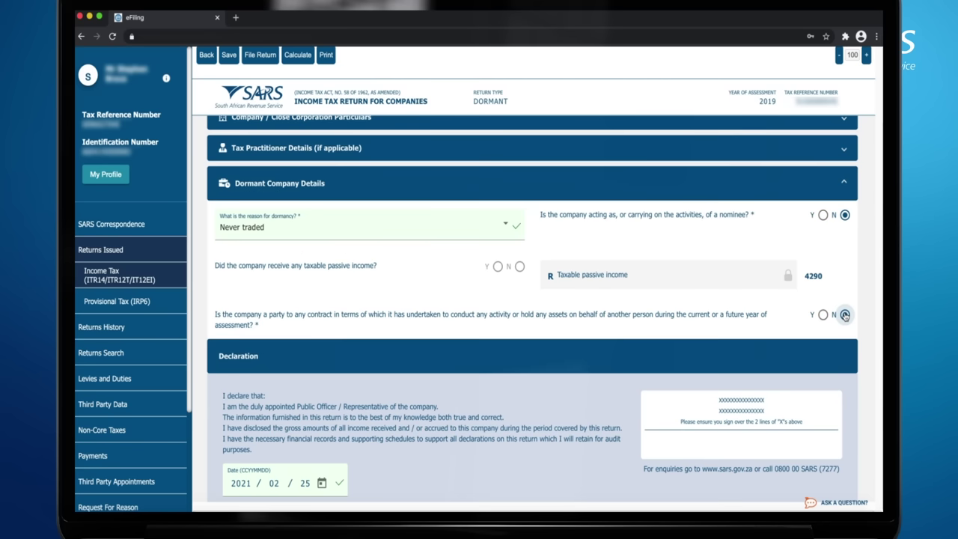
scroll(844, 314, down, 2)
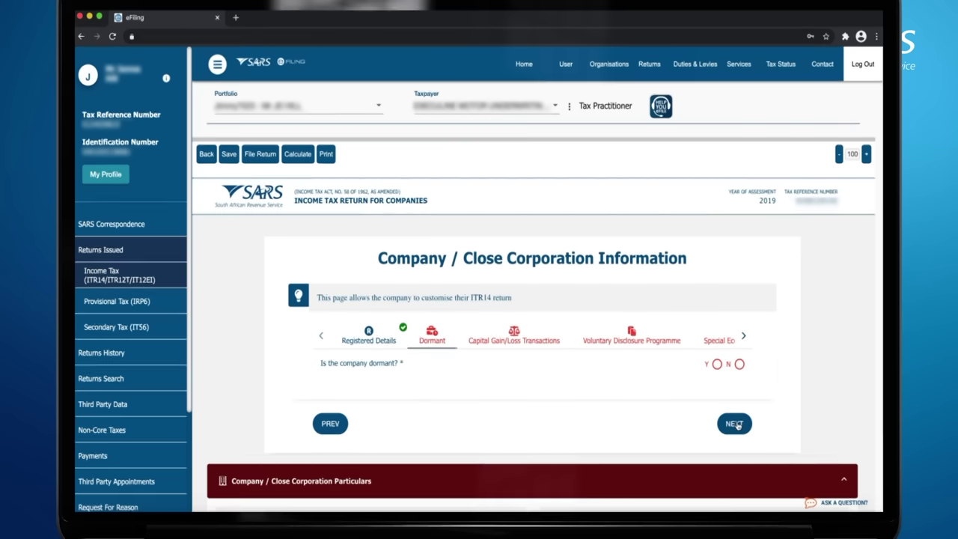
- Mark the company not dormant, with gross income 100000 and total assets 5000, making it Micro Business
click(739, 368)
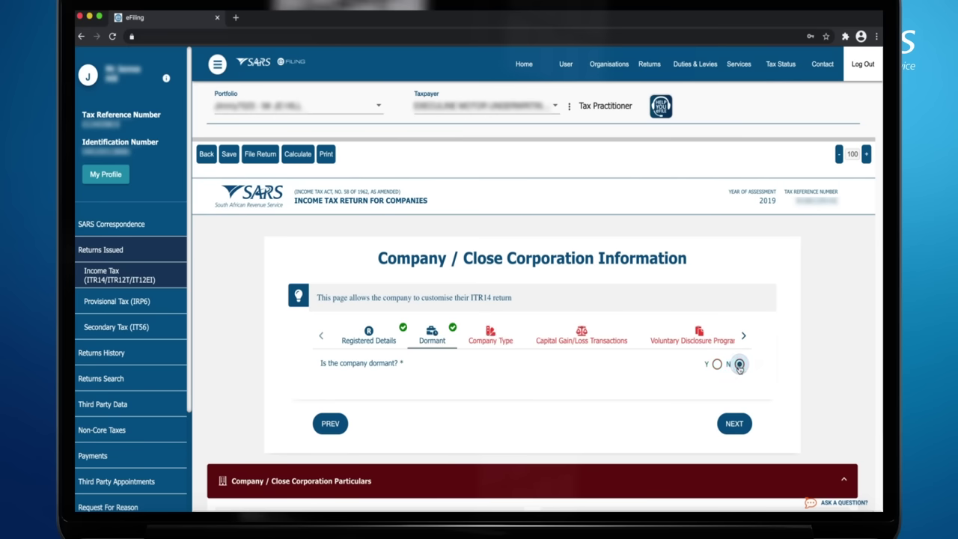
click(734, 424)
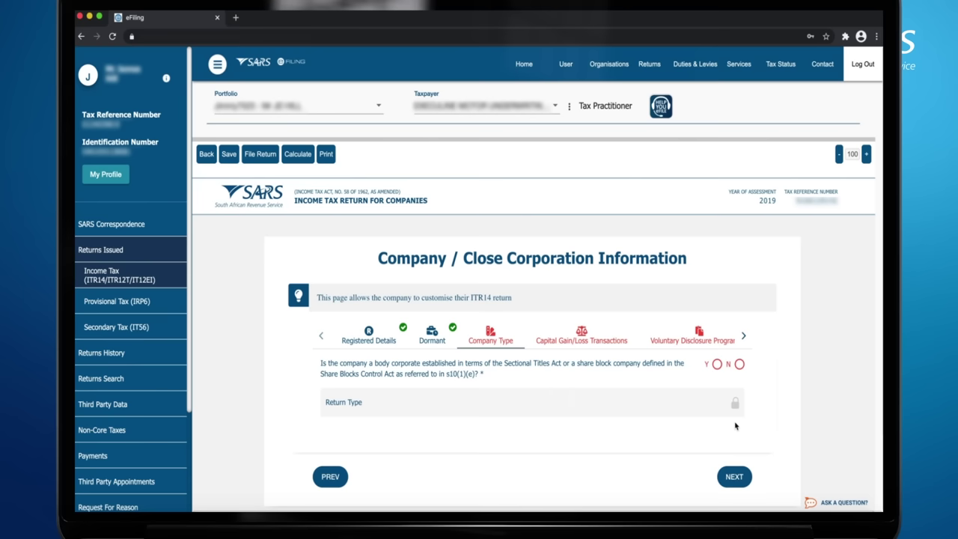
click(739, 365)
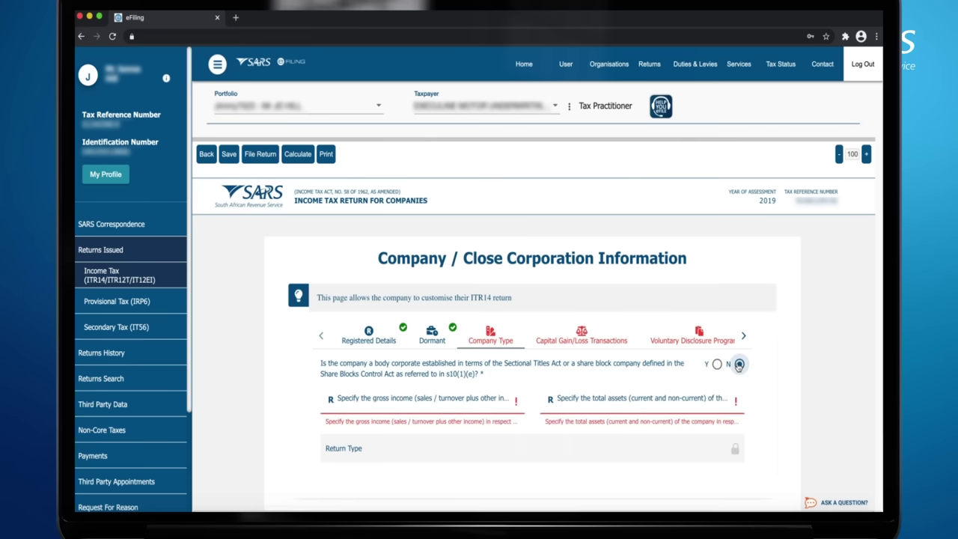
key(Tab)
text(1)
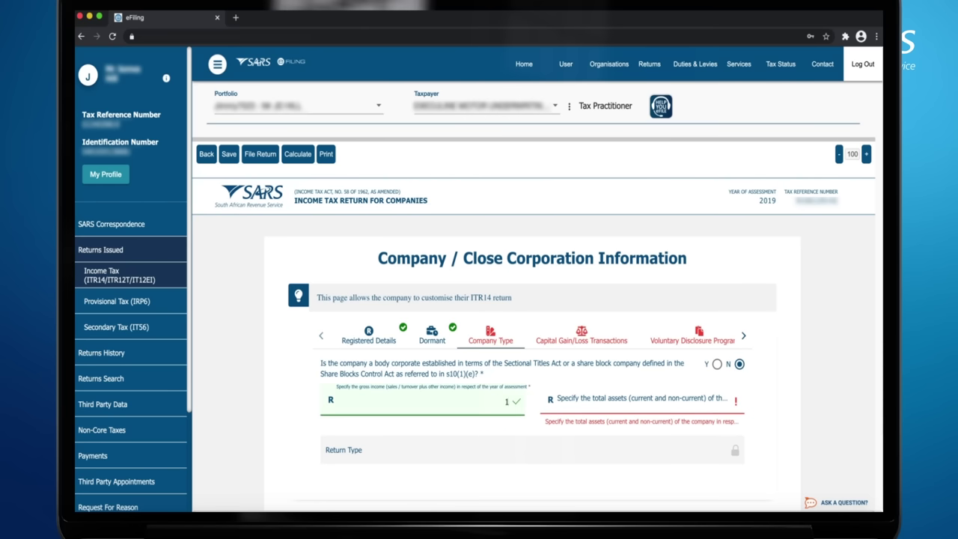
text(00000)
key(Tab)
text(5)
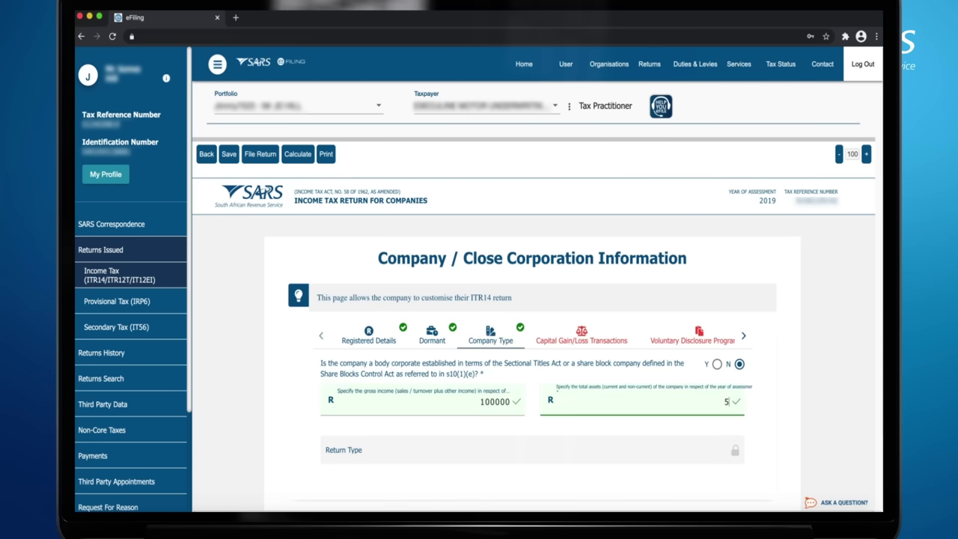
text(000)
click(648, 479)
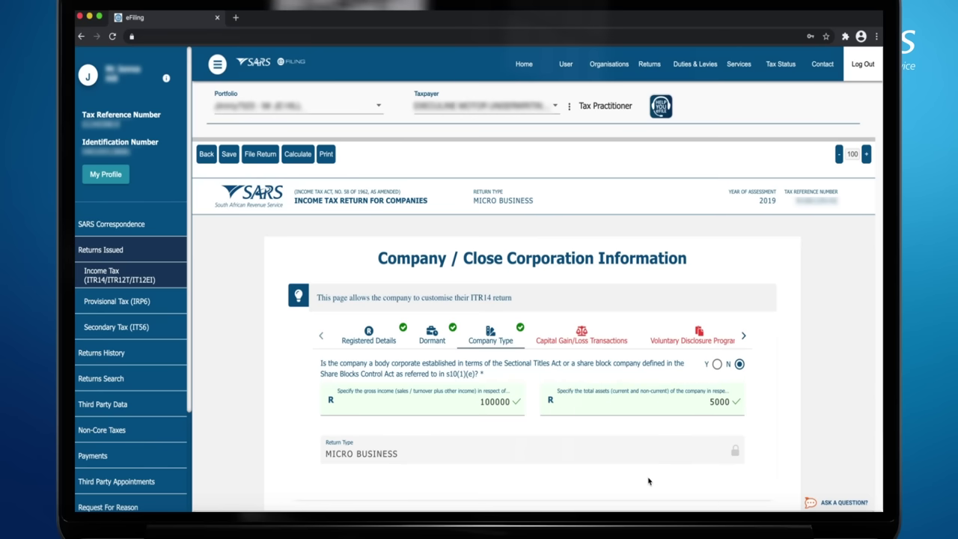
- Answer No to the remaining customisation questions through Customs Information
scroll(737, 460, down, 1)
click(737, 461)
click(735, 411)
click(734, 355)
click(736, 357)
click(736, 357)
click(736, 357)
click(735, 357)
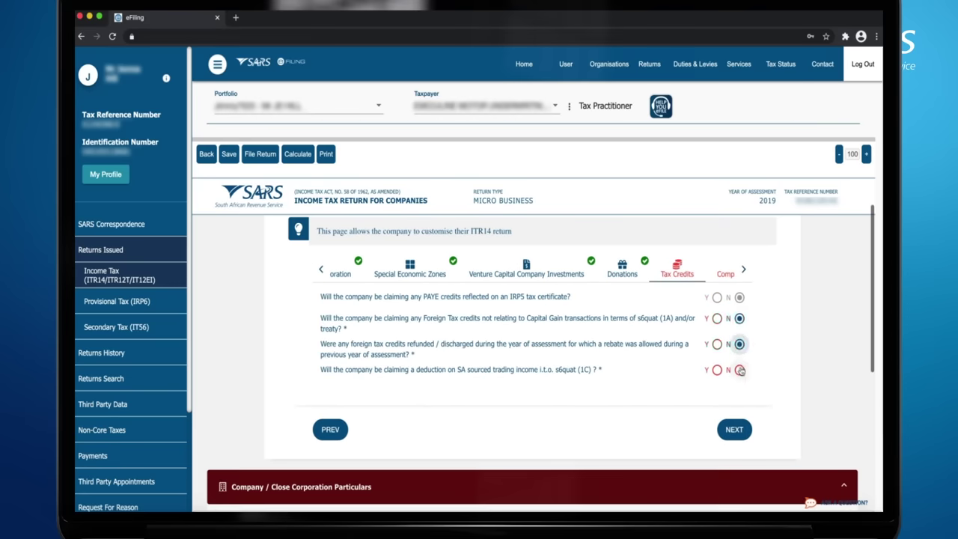
click(734, 428)
click(731, 306)
click(740, 298)
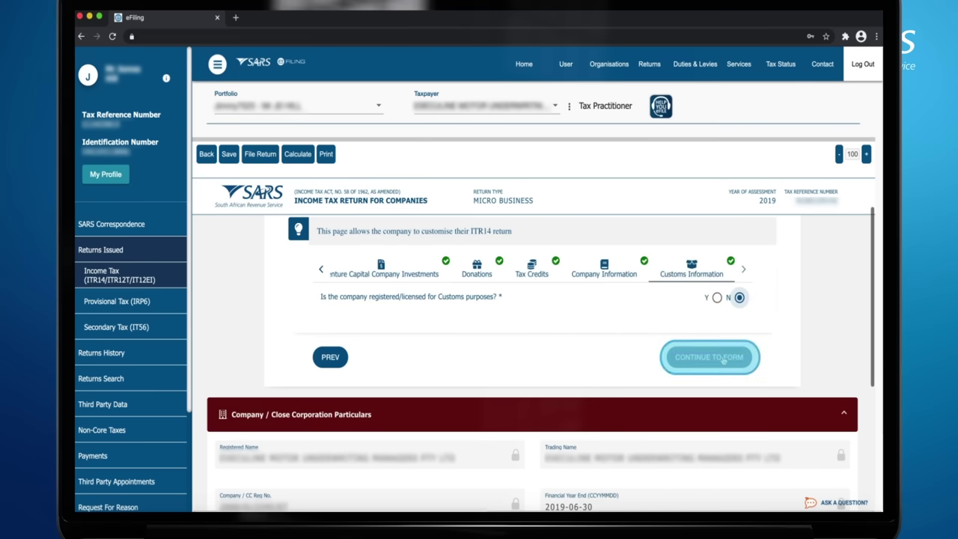
click(723, 359)
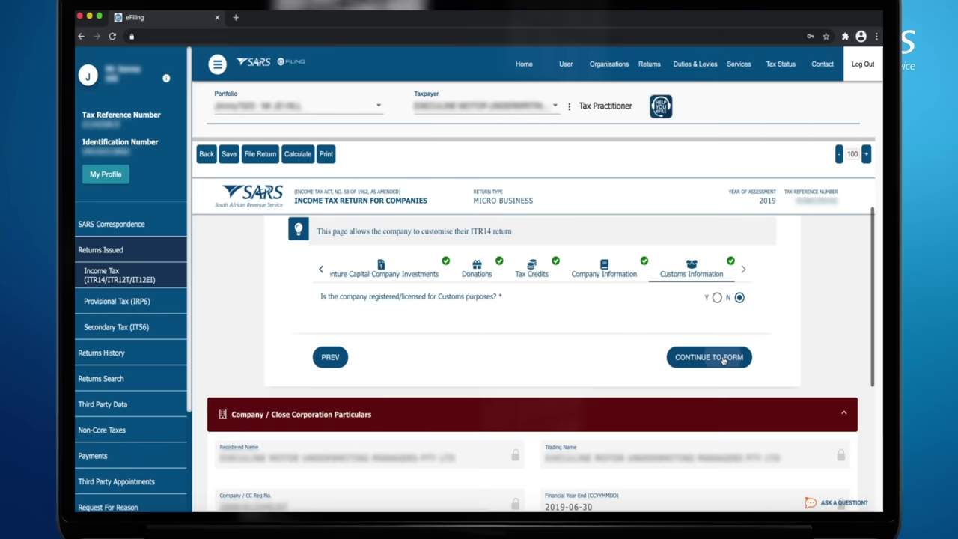
- Open the return form and complete the Balance Sheet, balancing at 175000
click(723, 360)
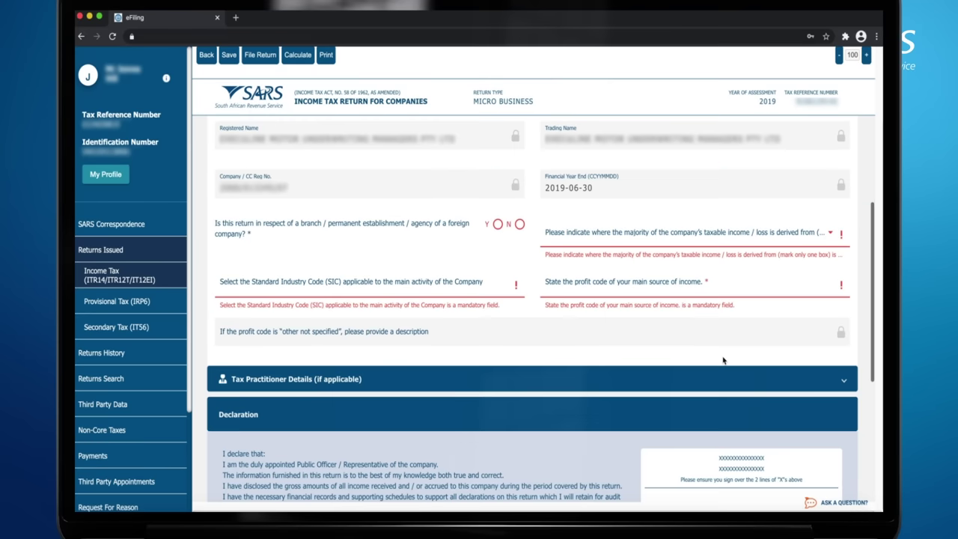
scroll(723, 360, down, 4)
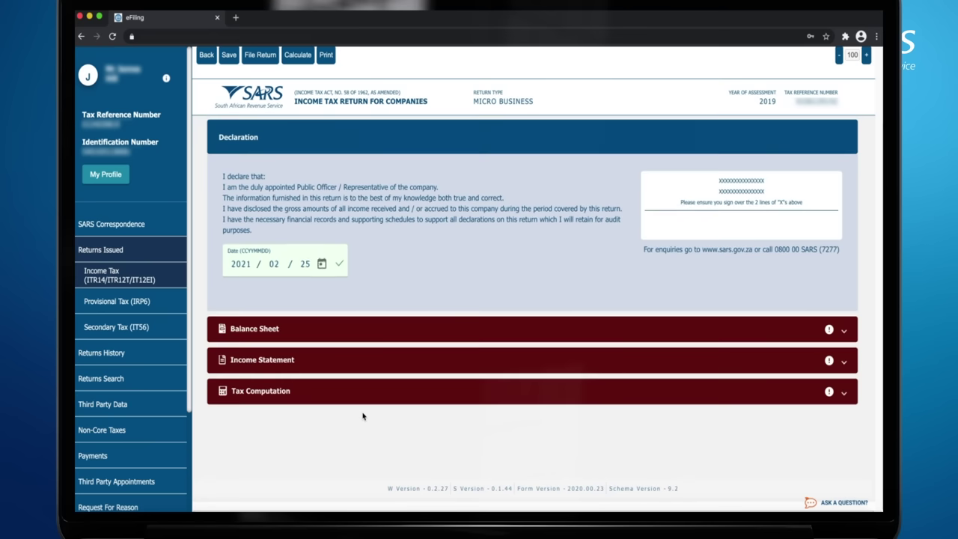
click(774, 339)
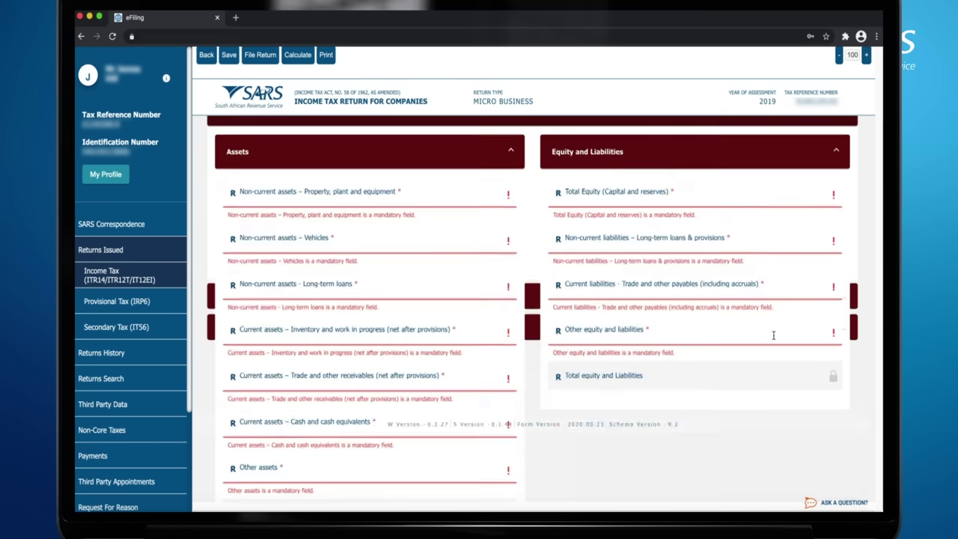
scroll(785, 354, down, 2)
scroll(785, 355, down, 2)
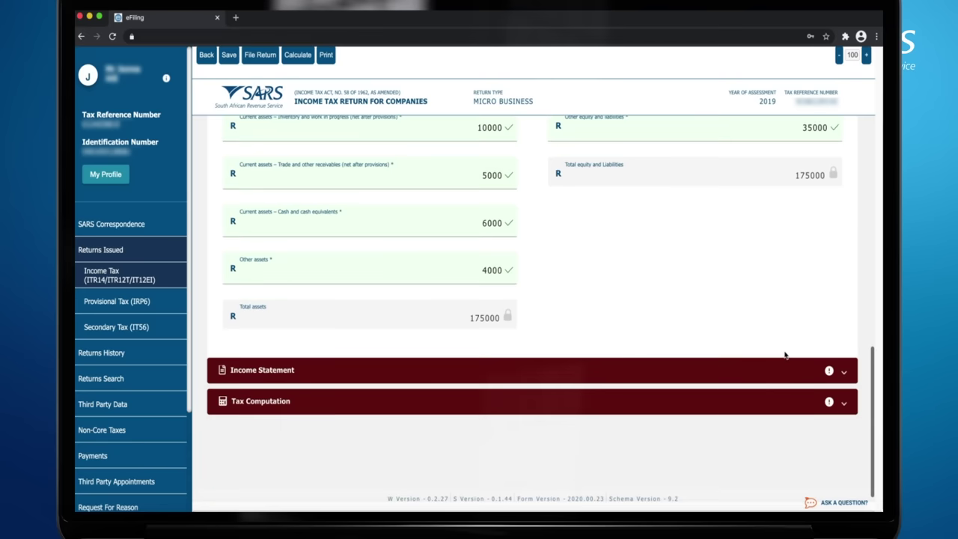
- Complete the Income Statement from Sales (Turnover), showing a net loss of 29400
click(785, 355)
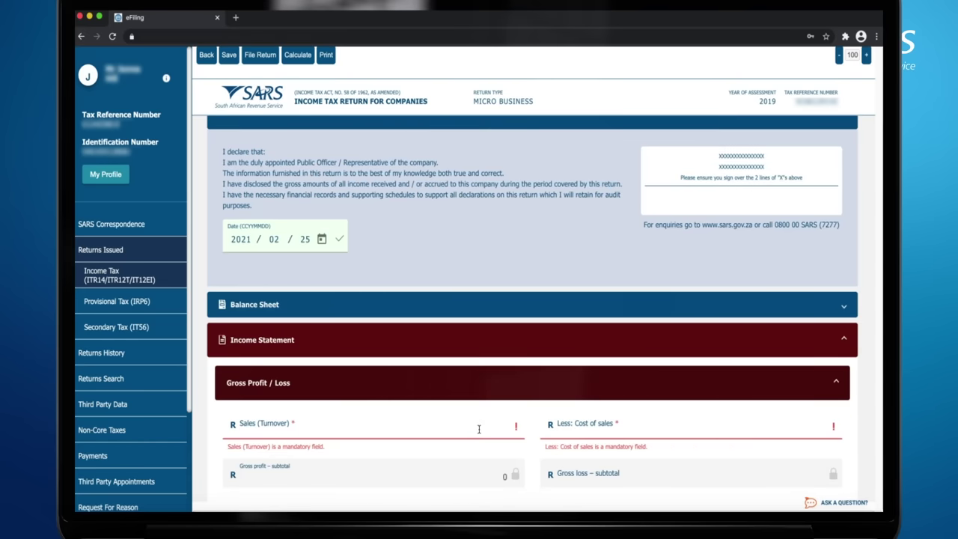
click(479, 428)
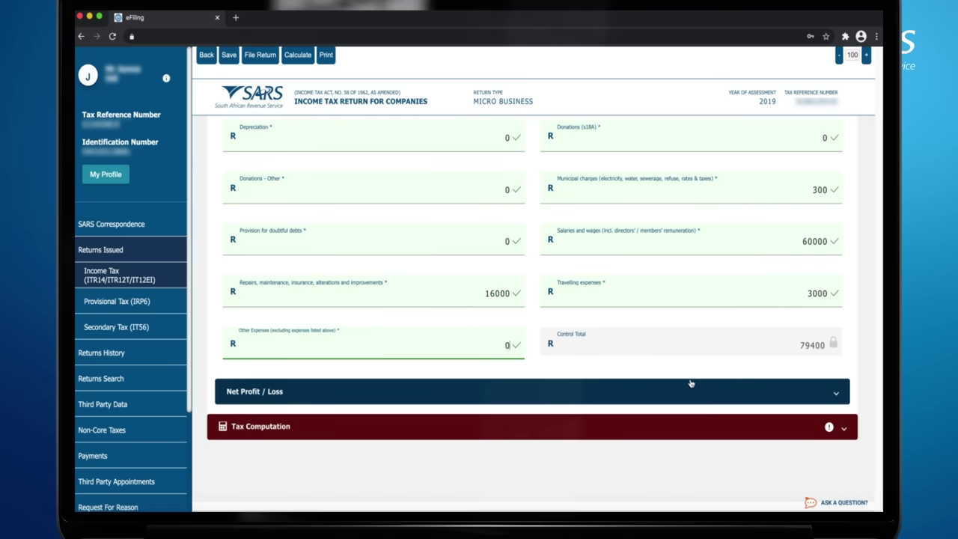
click(668, 396)
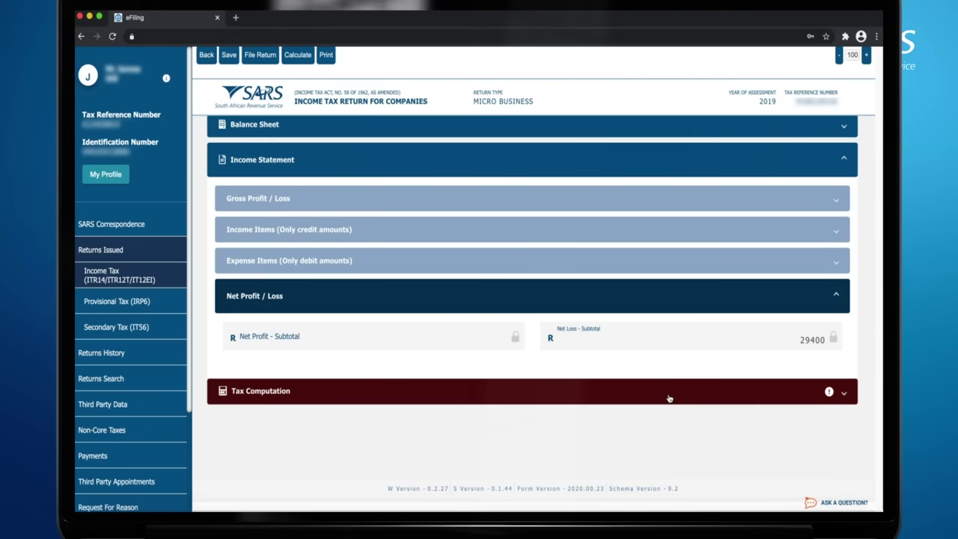
- Enter 0 in every Tax Computation adjustment field and collapse the section
click(669, 397)
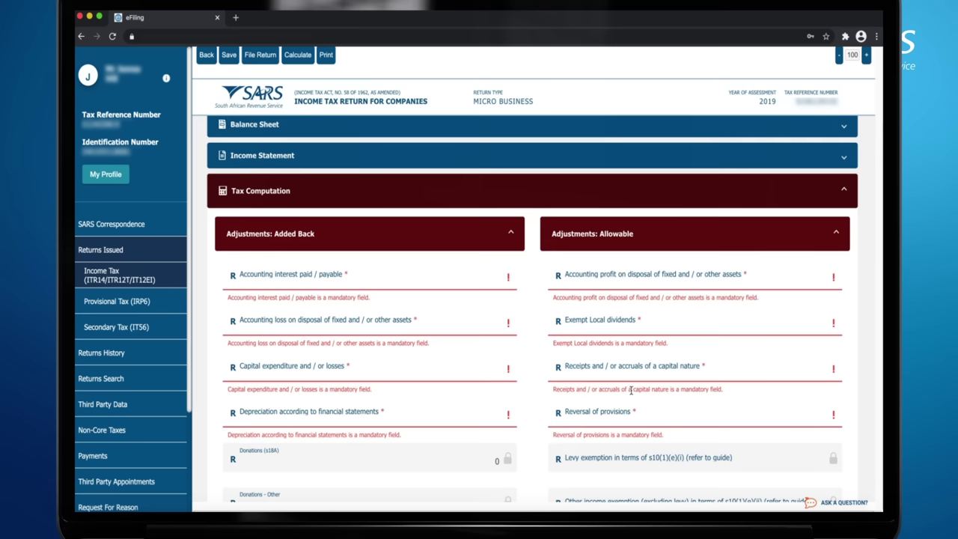
scroll(589, 437, up, 10)
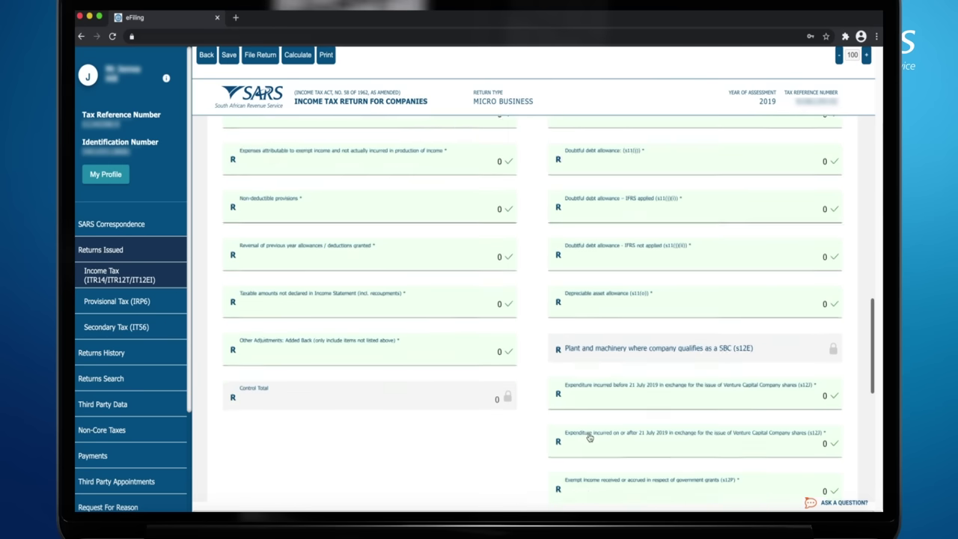
scroll(589, 438, up, 1)
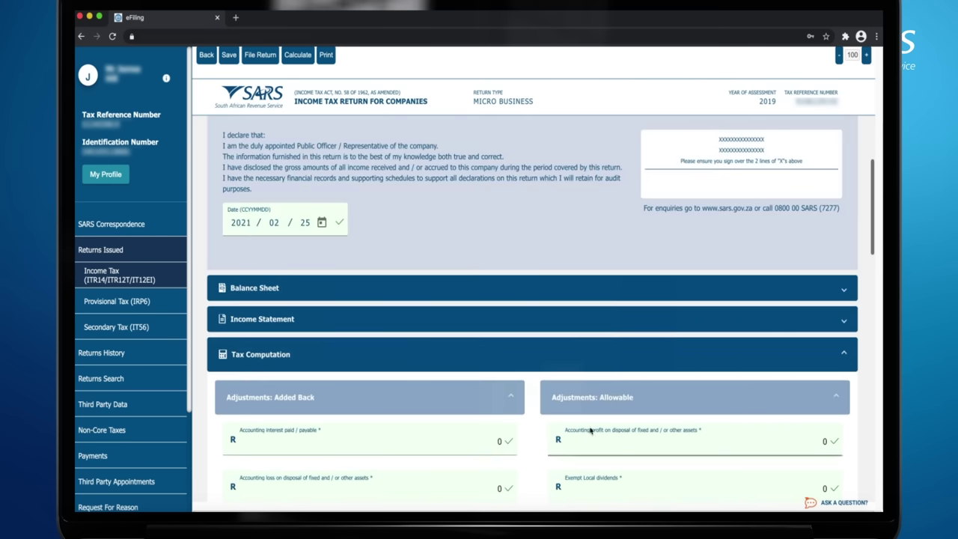
click(598, 365)
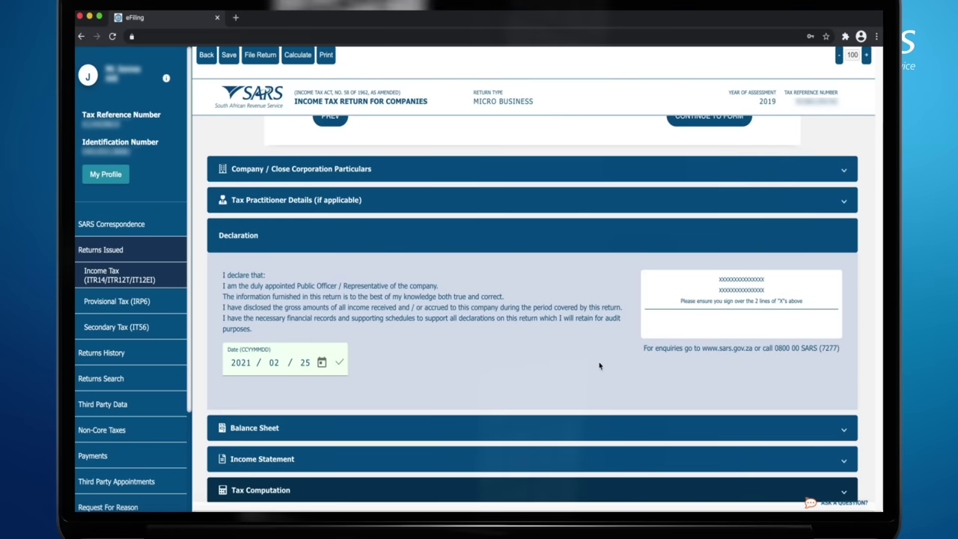
- Save and calculate the ITR14, then file the return to SARS
scroll(598, 365, up, 1)
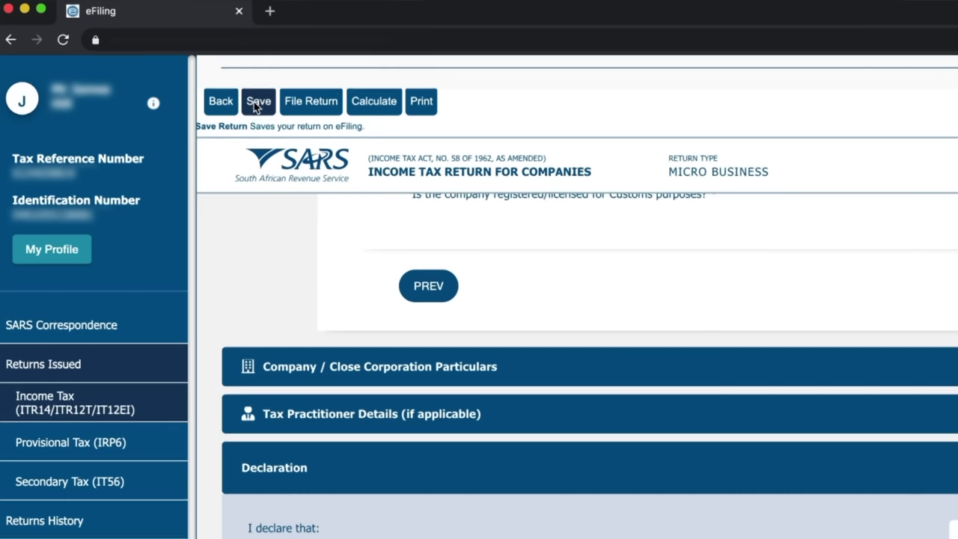
click(373, 111)
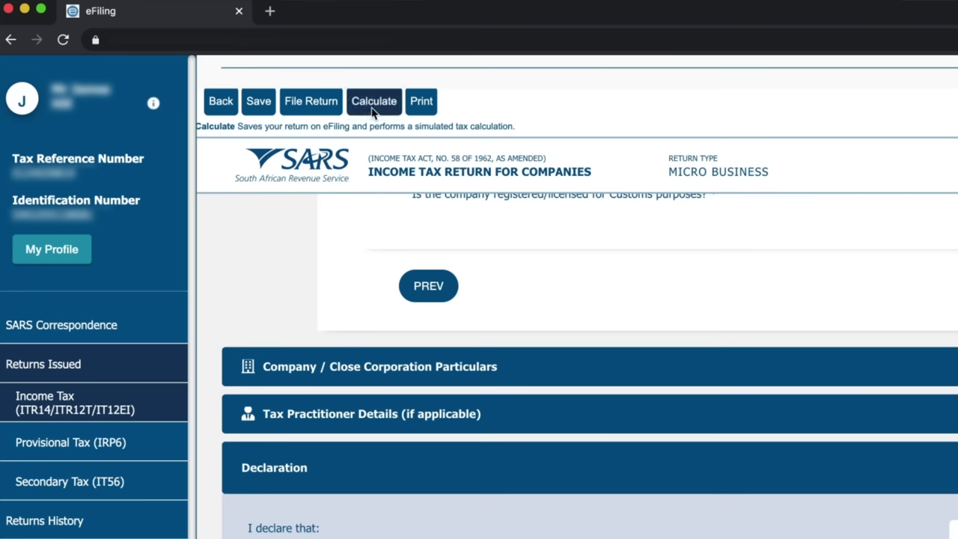
click(311, 104)
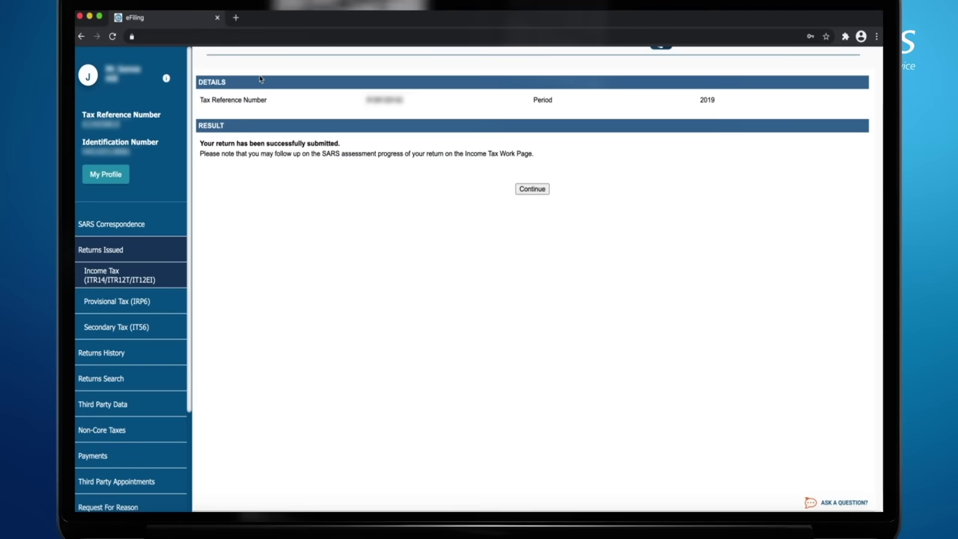
- Continue past the submission result and open the newly issued 2019 ITA34C assessment
click(535, 192)
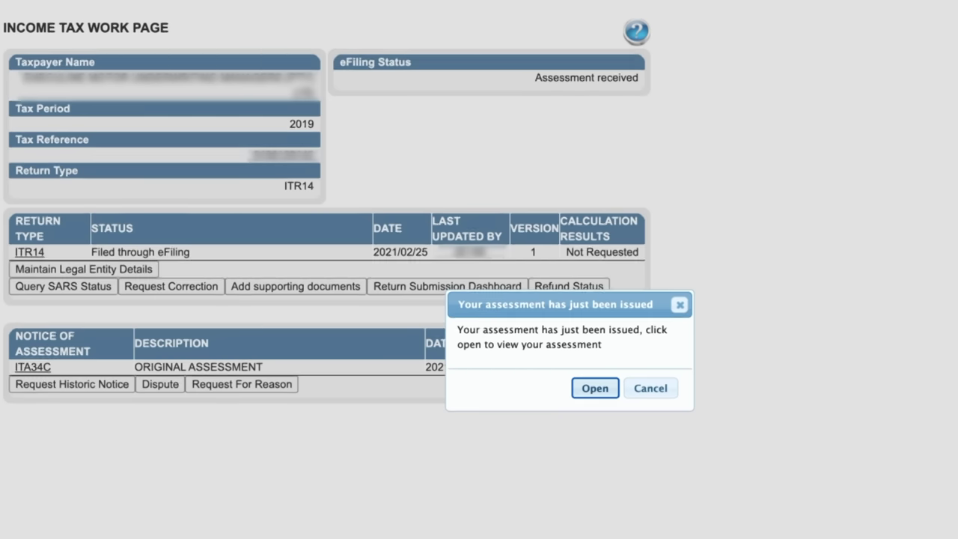
click(588, 394)
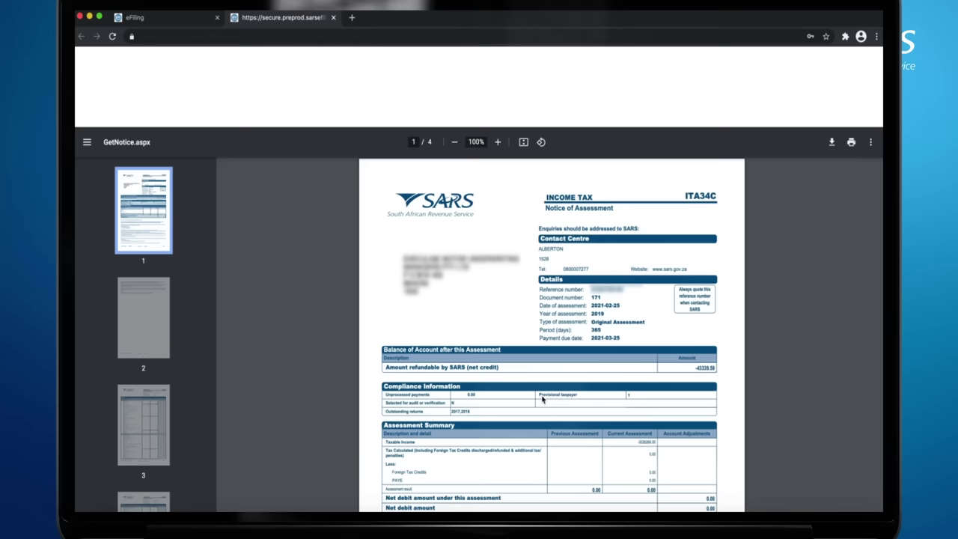
- Scroll through the ITA34C assessment notice to review the refundable amount and assessment summary
scroll(542, 399, down, 5)
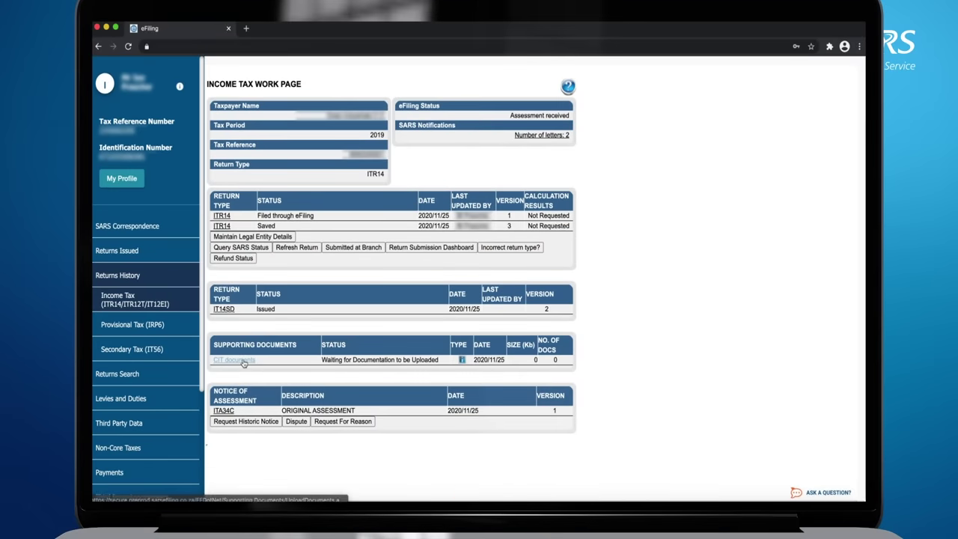
click(234, 360)
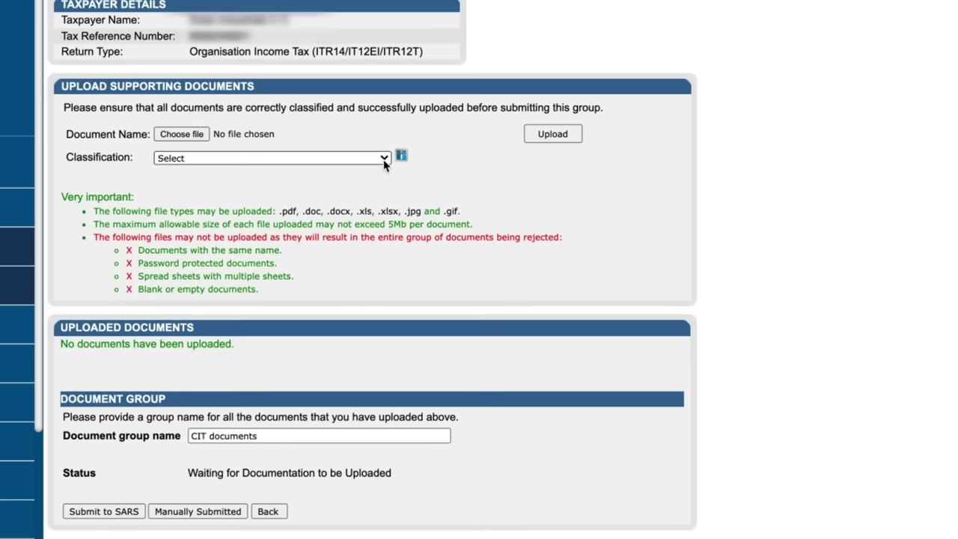
click(384, 160)
click(384, 161)
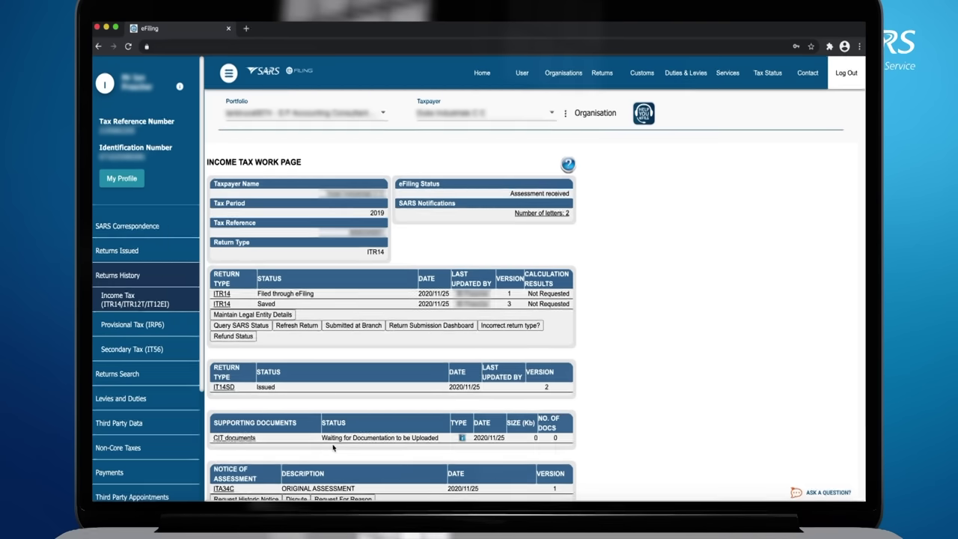
- Sign out of SARS eFiling, returning to the login page
click(846, 73)
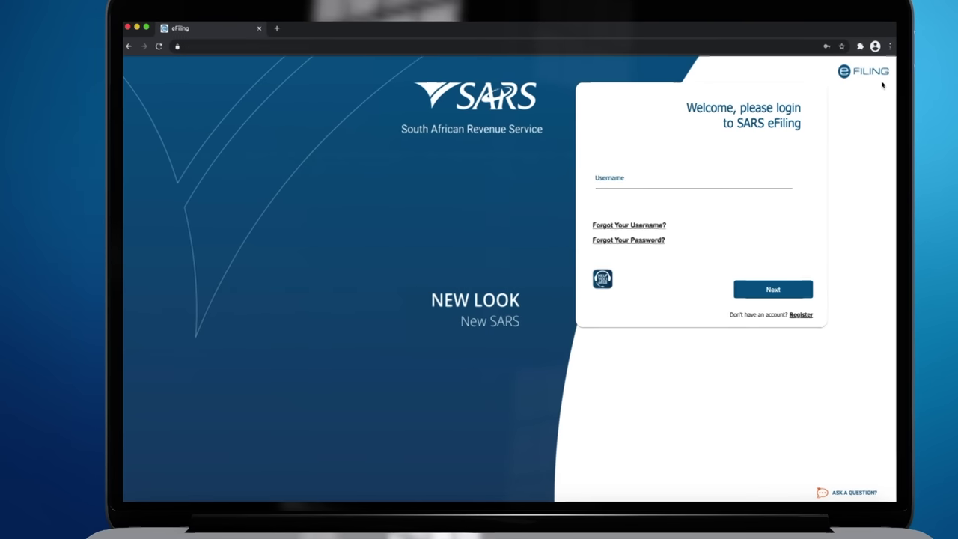